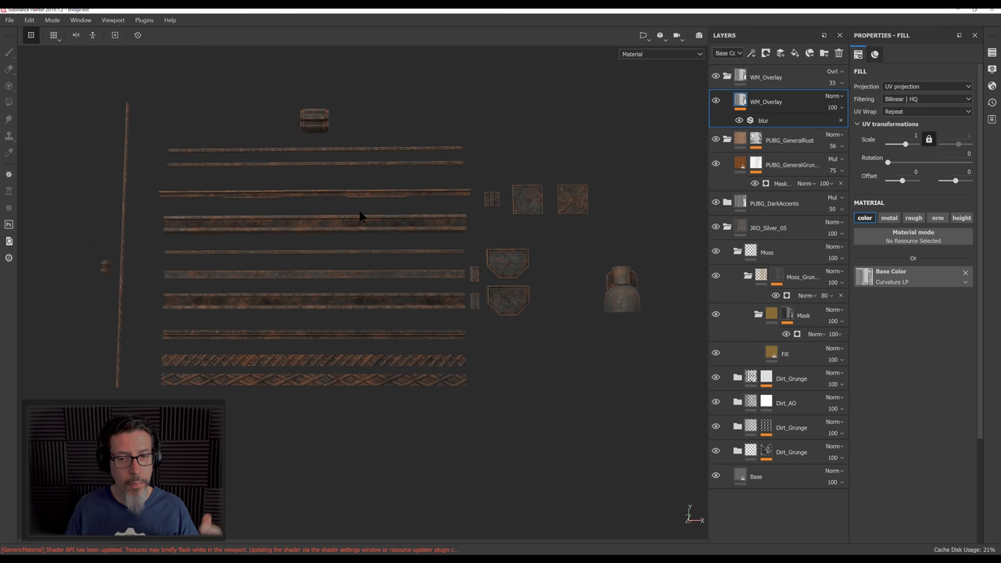
# Examine the rusted beams, riveted plates and lattice trim pieces of the bridge kit in 3D from several angles
pyautogui.keyDown('alt'); pyautogui.moveTo(359, 212); pyautogui.dragTo(206, 186); pyautogui.keyUp('alt')
pyautogui.keyDown('alt'); pyautogui.moveTo(207, 187); pyautogui.dragTo(324, 212, button='right'); pyautogui.keyUp('alt')
pyautogui.keyDown('alt'); pyautogui.moveTo(324, 212); pyautogui.dragTo(238, 158); pyautogui.keyUp('alt')
pyautogui.keyDown('alt'); pyautogui.moveTo(367, 167); pyautogui.dragTo(389, 264, button='middle'); pyautogui.keyUp('alt')
pyautogui.keyDown('alt'); pyautogui.moveTo(387, 265); pyautogui.dragTo(402, 334); pyautogui.keyUp('alt')
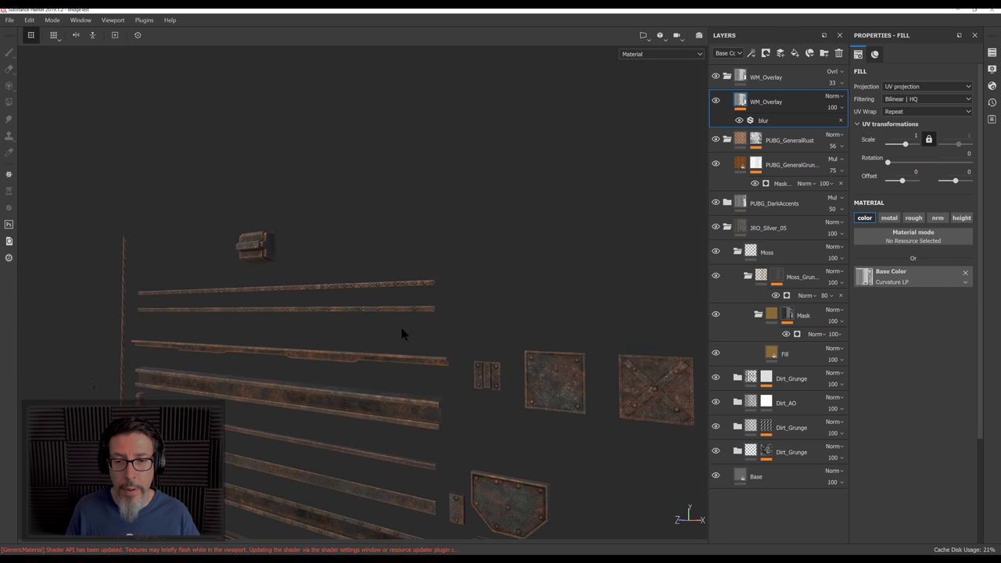
pyautogui.keyDown('alt'); pyautogui.moveTo(401, 330); pyautogui.dragTo(440, 294, button='middle'); pyautogui.keyUp('alt')
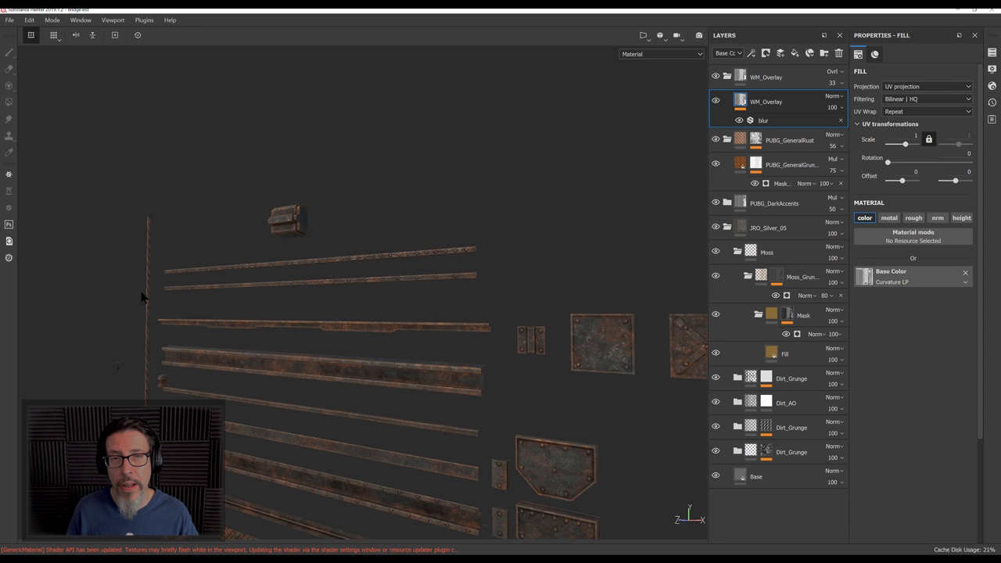
pyautogui.keyDown('alt'); pyautogui.moveTo(517, 397); pyautogui.dragTo(325, 157, button='middle'); pyautogui.keyUp('alt')
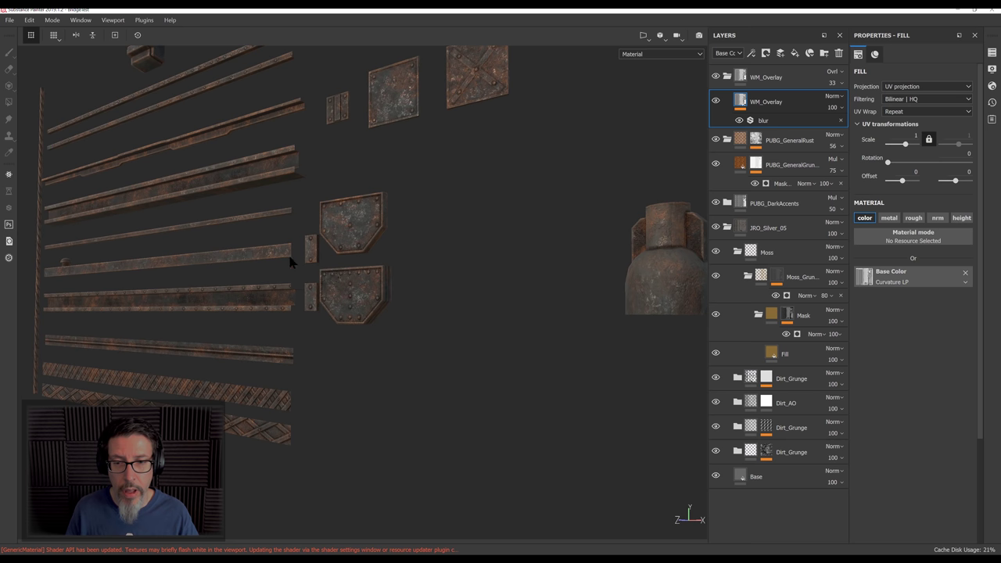
pyautogui.keyDown('alt'); pyautogui.moveTo(469, 277); pyautogui.dragTo(321, 293); pyautogui.keyUp('alt')
pyautogui.keyDown('alt'); pyautogui.moveTo(295, 177); pyautogui.dragTo(433, 213); pyautogui.keyUp('alt')
pyautogui.keyDown('shift'); pyautogui.moveTo(433, 213); pyautogui.dragTo(456, 202, button='right'); pyautogui.keyUp('shift')
pyautogui.keyDown('alt'); pyautogui.moveTo(436, 208); pyautogui.dragTo(447, 239); pyautogui.keyUp('alt')
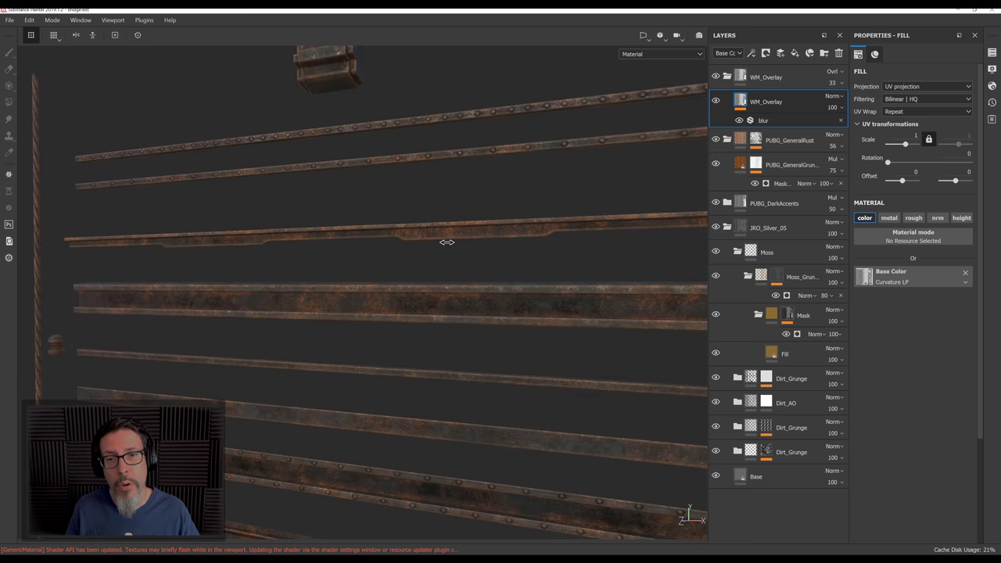
pyautogui.keyDown('alt'); pyautogui.moveTo(378, 212); pyautogui.dragTo(426, 229); pyautogui.keyUp('alt')
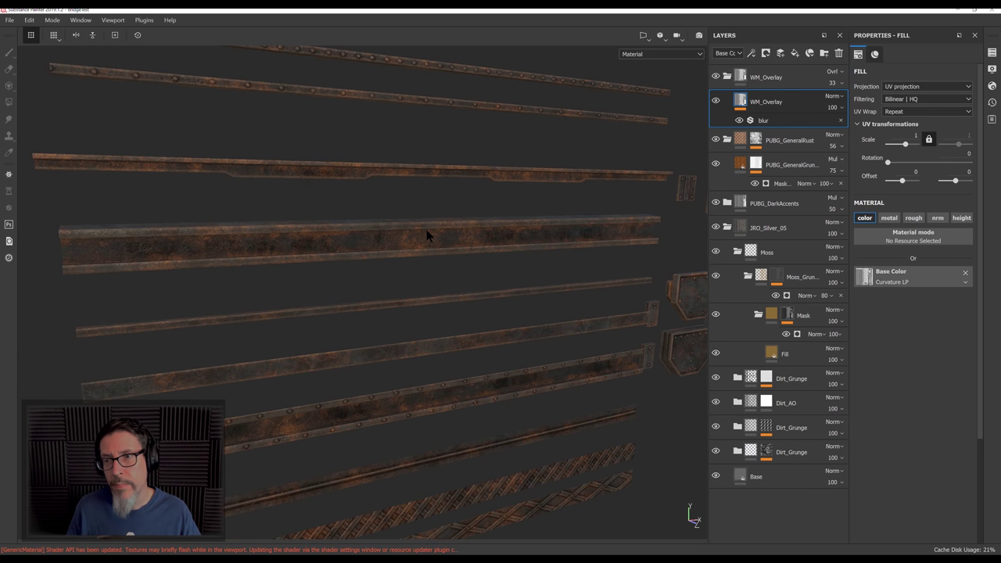
pyautogui.keyDown('alt'); pyautogui.moveTo(368, 239); pyautogui.dragTo(553, 224, button='middle'); pyautogui.keyUp('alt')
pyautogui.keyDown('alt'); pyautogui.moveTo(311, 243); pyautogui.dragTo(368, 266); pyautogui.keyUp('alt')
pyautogui.keyDown('alt'); pyautogui.moveTo(557, 213); pyautogui.dragTo(327, 245, button='middle'); pyautogui.keyUp('alt')
pyautogui.keyDown('alt'); pyautogui.moveTo(327, 244); pyautogui.dragTo(344, 257); pyautogui.keyUp('alt')
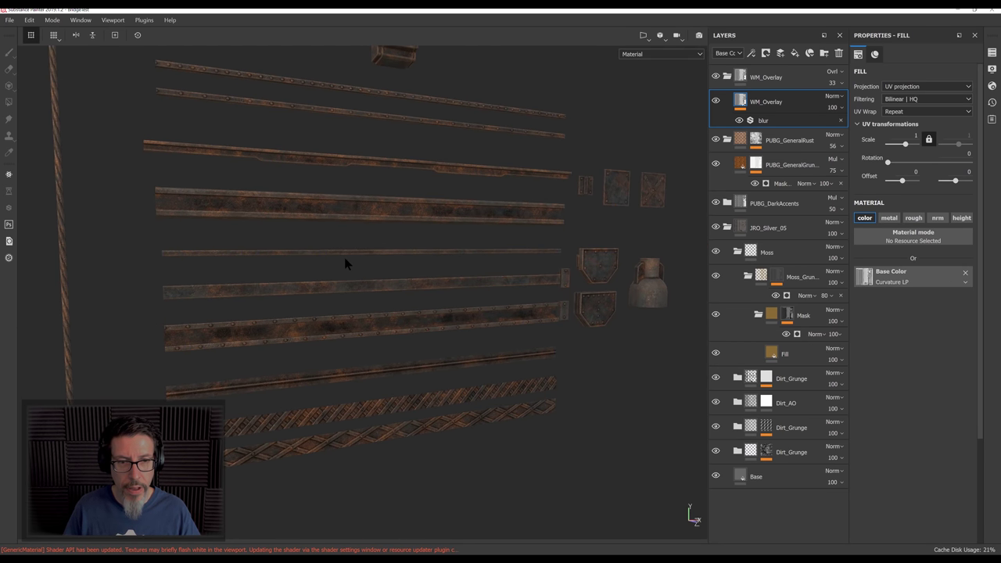
# Show the 3D model and its 2D texture side by side, and collapse the WM_Overlay folder in the layer stack
pyautogui.press('F2')
pyautogui.press('f')
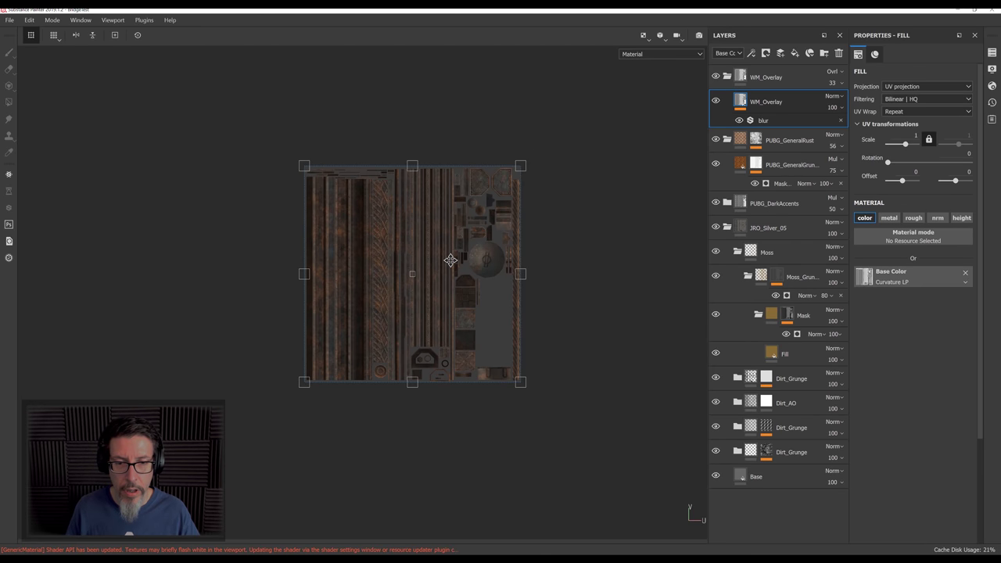
pyautogui.scroll(3, 450, 260)
pyautogui.press('F1')
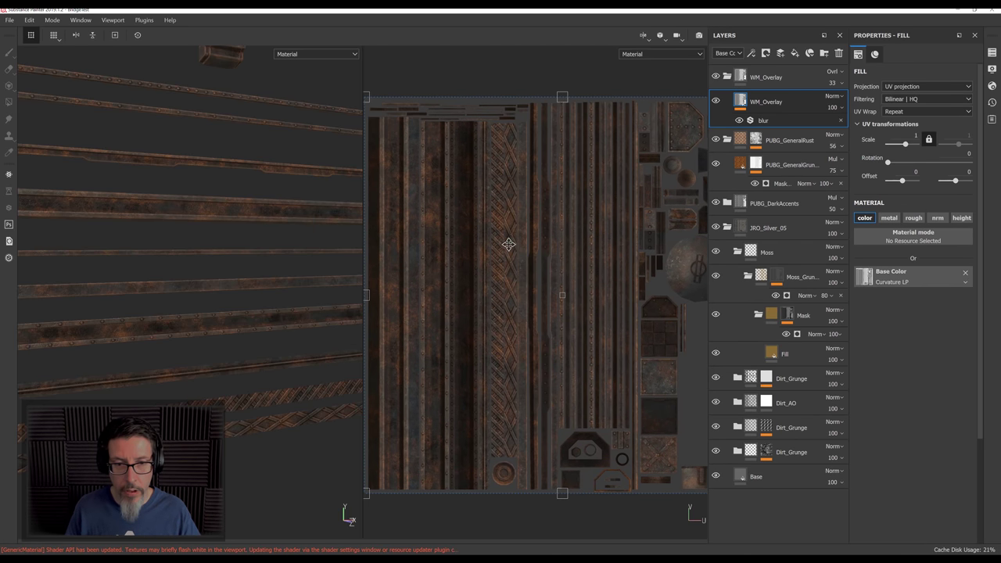
pyautogui.click(736, 76)
pyautogui.click(727, 76)
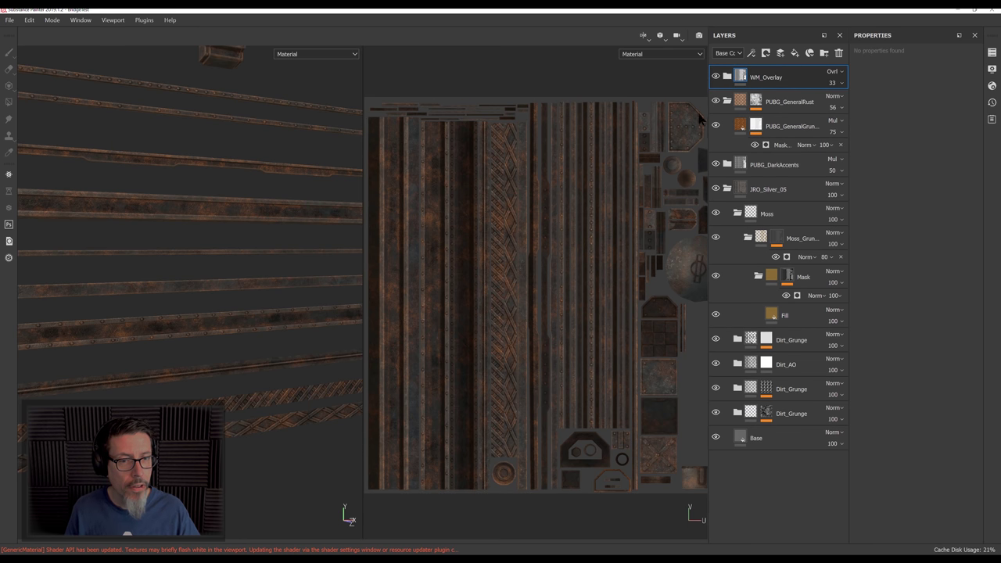
# Examine the overall layout of the bridge kit's trim sheet in the 2D texture view
pyautogui.scroll(-4, 512, 241)
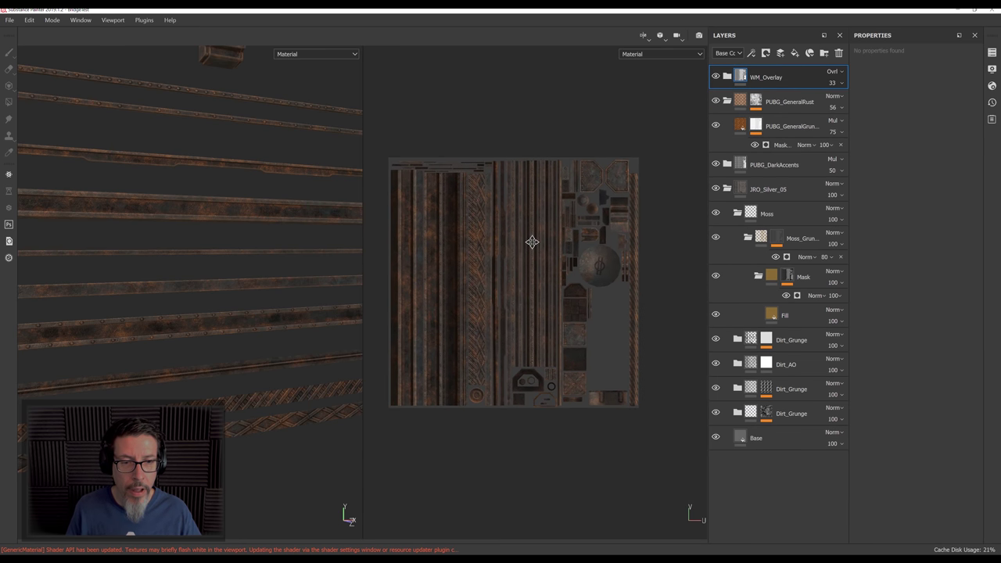
pyautogui.scroll(3, 531, 243)
pyautogui.moveTo(532, 247)
pyautogui.mouseDown(button='middle')
pyautogui.moveTo(570, 223)
pyautogui.moveTo(600, 221)
pyautogui.moveTo(538, 250)
pyautogui.mouseUp(button='middle')
pyautogui.scroll(1, 533, 250)
pyautogui.keyDown('alt'); pyautogui.moveTo(550, 216); pyautogui.dragTo(577, 209, button='middle'); pyautogui.keyUp('alt')
pyautogui.scroll(-1, 527, 208)
pyautogui.scroll(-1, 521, 221)
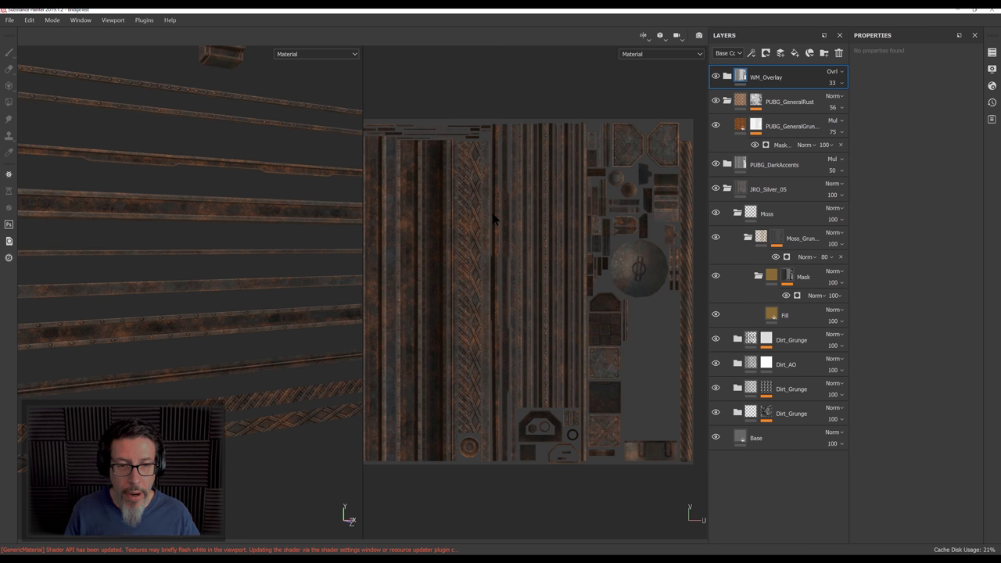
# Compare the two lattice trim strips on the 3D model with the matching lattice areas of the 2D texture
pyautogui.scroll(5, 493, 220)
pyautogui.keyDown('alt'); pyautogui.moveTo(241, 415); pyautogui.dragTo(251, 352); pyautogui.keyUp('alt')
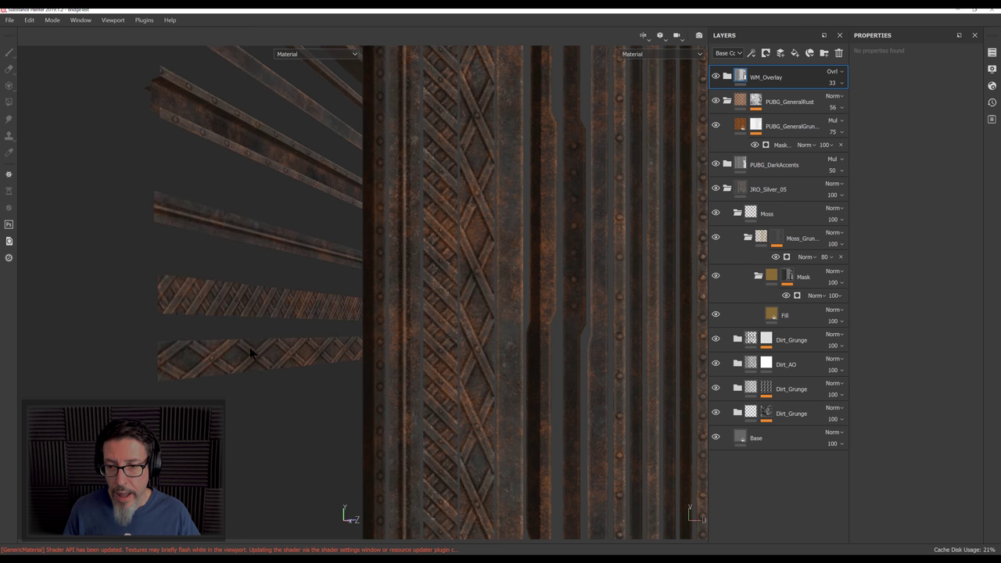
pyautogui.scroll(4, 251, 352)
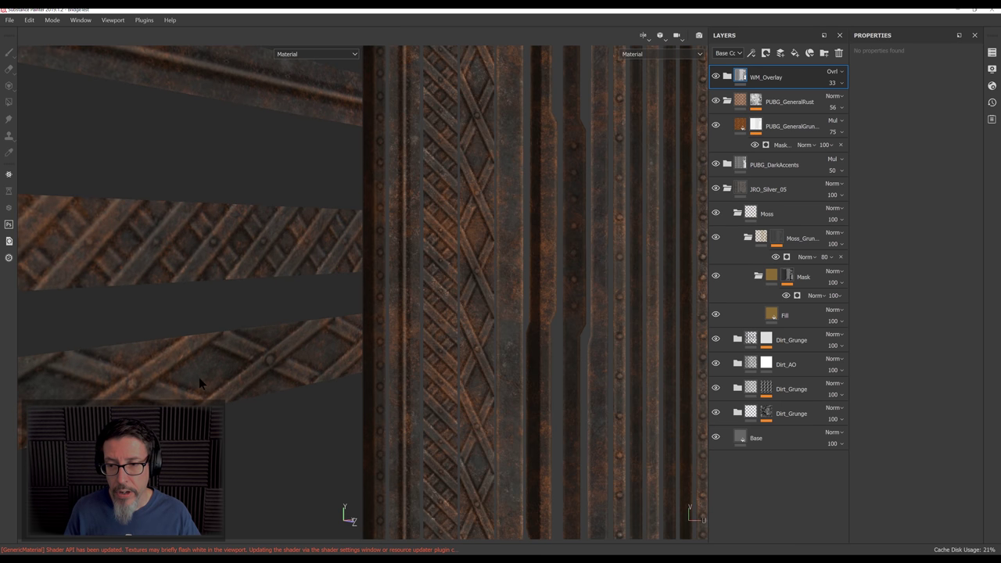
pyautogui.scroll(-2, 270, 359)
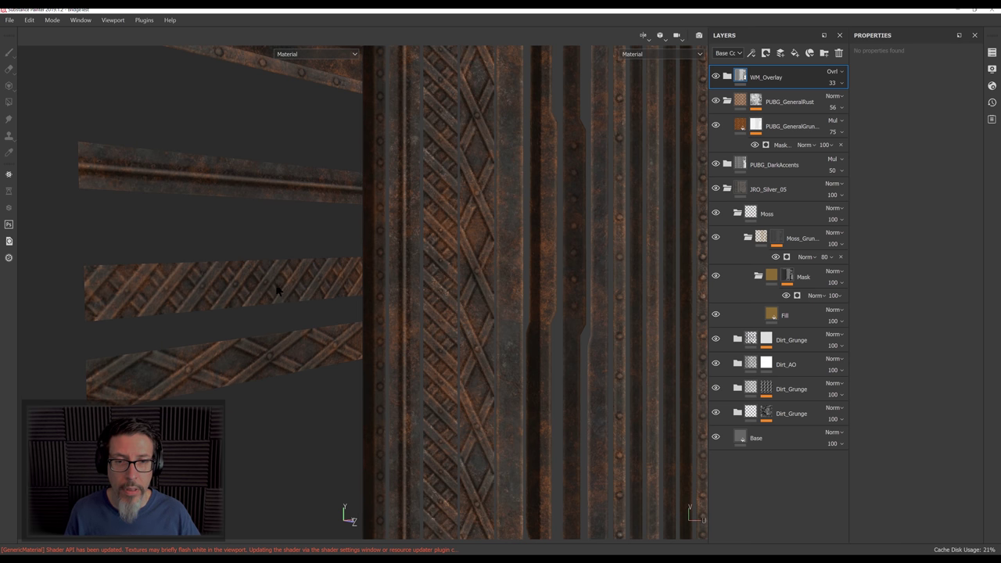
pyautogui.scroll(-4, 277, 287)
pyautogui.keyDown('alt'); pyautogui.moveTo(287, 277); pyautogui.dragTo(183, 297, button='middle'); pyautogui.keyUp('alt')
pyautogui.moveTo(183, 297)
pyautogui.keyDown('alt'); pyautogui.mouseDown()
pyautogui.moveTo(206, 308)
pyautogui.moveTo(177, 296)
pyautogui.mouseUp(); pyautogui.keyUp('alt')
pyautogui.scroll(4, 177, 296)
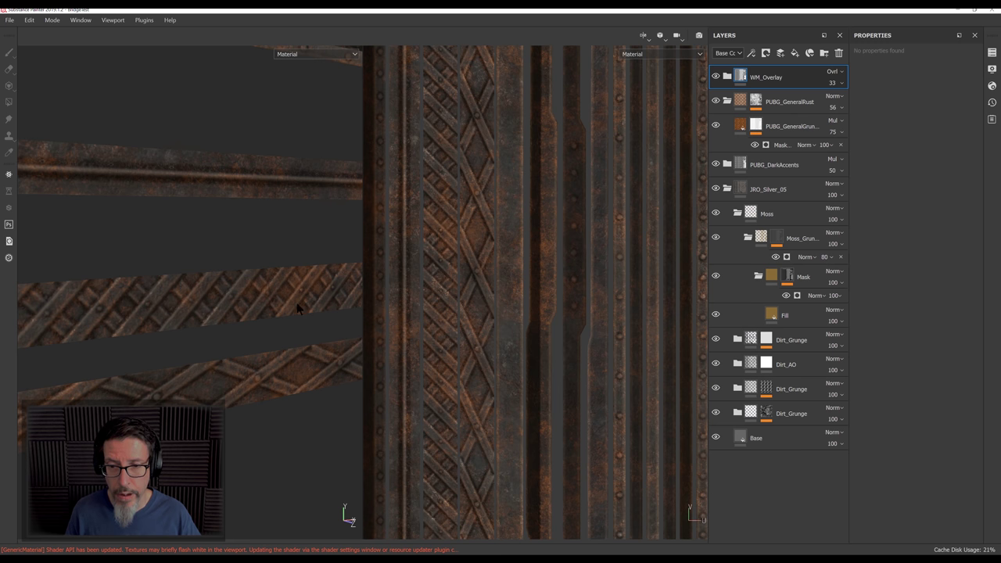
pyautogui.keyDown('alt'); pyautogui.moveTo(286, 358); pyautogui.dragTo(260, 341); pyautogui.keyUp('alt')
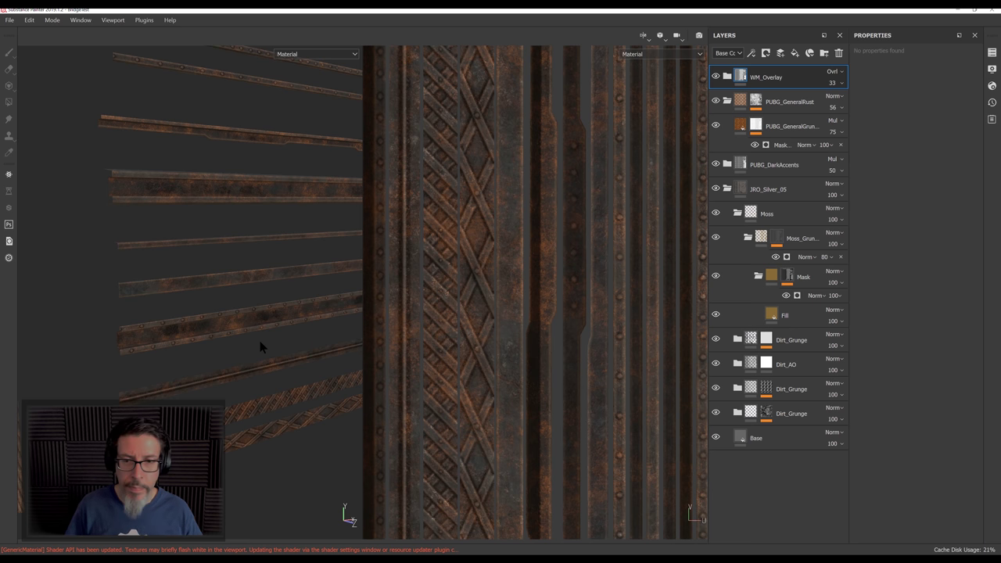
pyautogui.scroll(-3, 263, 343)
pyautogui.scroll(-3, 435, 278)
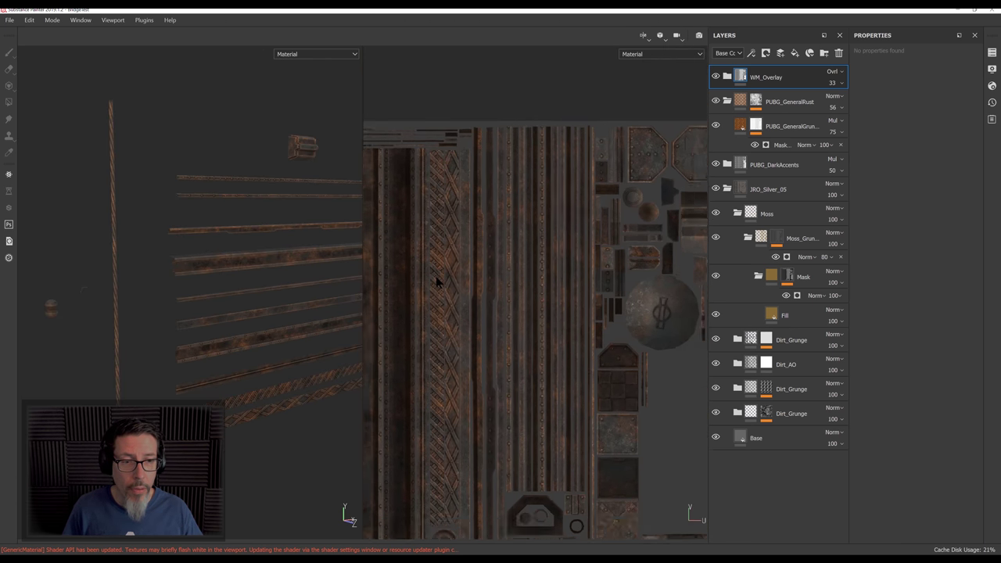
pyautogui.scroll(-2, 436, 279)
pyautogui.moveTo(498, 286); pyautogui.dragTo(543, 243, button='middle')
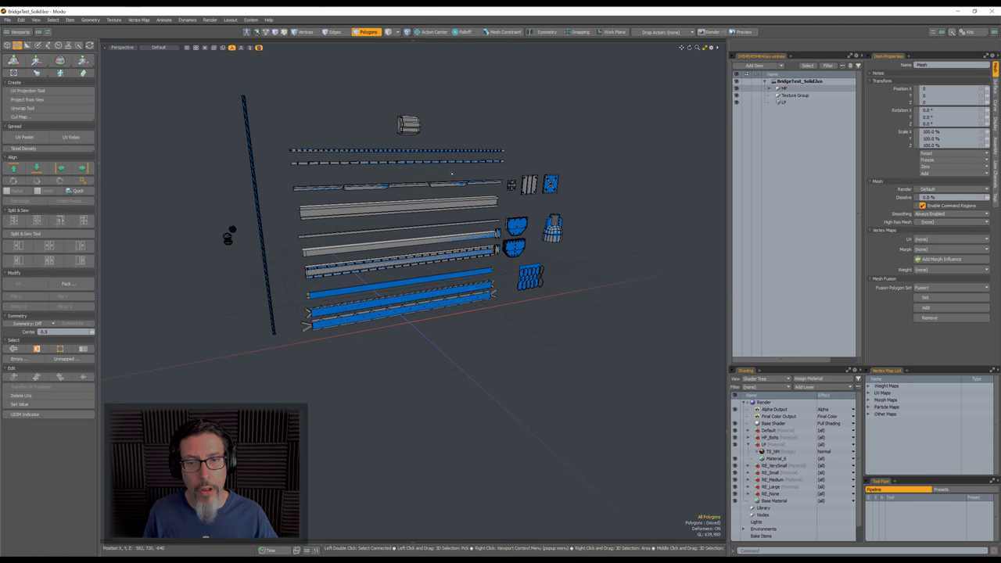
# Switch to Modo and hide the LP mesh in the BridgeTest_Solid scene to isolate the high-poly geometry
pyautogui.keyDown('alt'); pyautogui.moveTo(451, 175); pyautogui.dragTo(431, 203); pyautogui.keyUp('alt')
pyautogui.click(735, 102)
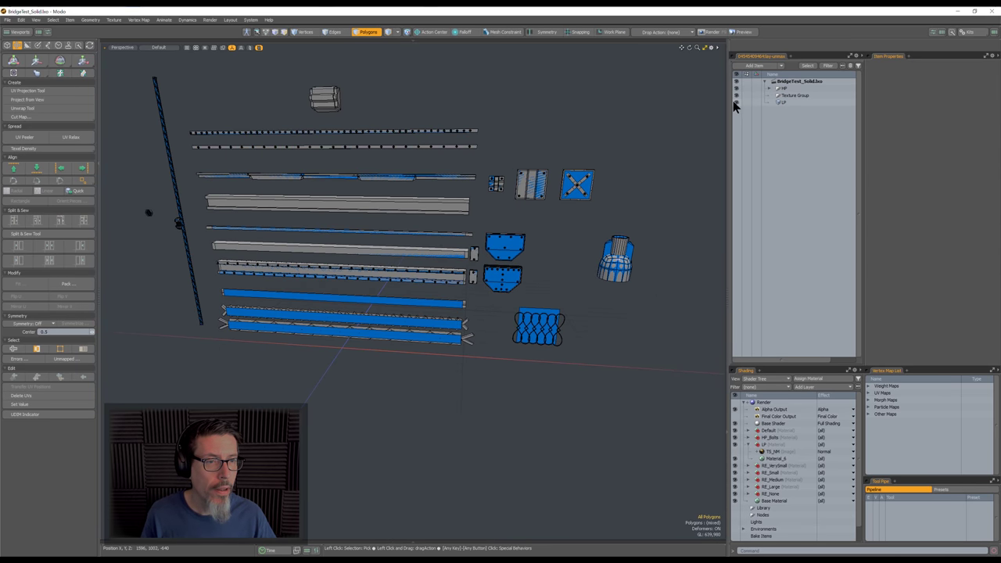
pyautogui.keyDown('alt'); pyautogui.keyDown('shift'); pyautogui.moveTo(556, 121); pyautogui.dragTo(585, 162); pyautogui.keyUp('shift'); pyautogui.keyUp('alt')
pyautogui.keyDown('ctrl'); pyautogui.keyDown('alt'); pyautogui.moveTo(623, 198); pyautogui.dragTo(604, 179); pyautogui.keyUp('alt'); pyautogui.keyUp('ctrl')
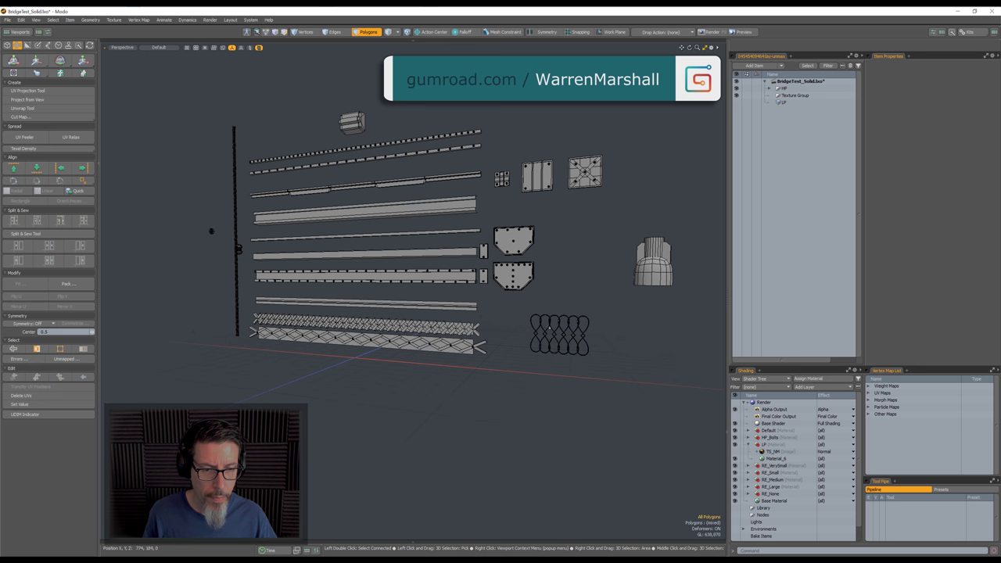
# Examine the high-poly lattice strips, bolts, gusset plates and beams up close and from a distance
pyautogui.keyDown('alt'); pyautogui.moveTo(571, 353); pyautogui.dragTo(537, 66); pyautogui.keyUp('alt')
pyautogui.keyDown('alt'); pyautogui.moveTo(583, 242); pyautogui.dragTo(484, 285); pyautogui.keyUp('alt')
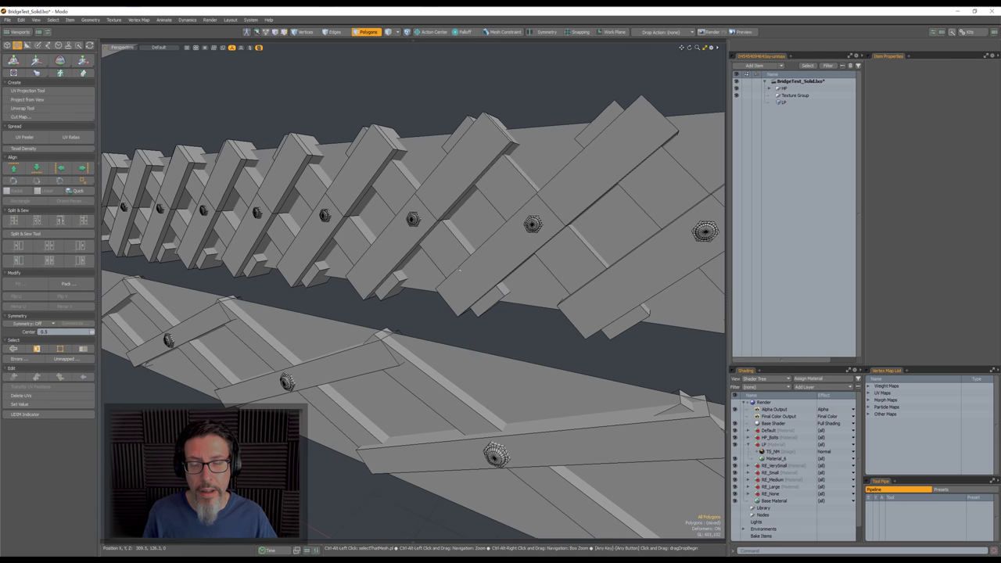
pyautogui.keyDown('ctrl'); pyautogui.keyDown('alt'); pyautogui.moveTo(438, 258); pyautogui.dragTo(313, 258); pyautogui.keyUp('alt'); pyautogui.keyUp('ctrl')
pyautogui.keyDown('alt'); pyautogui.keyDown('shift'); pyautogui.moveTo(695, 208); pyautogui.dragTo(360, 258); pyautogui.keyUp('shift'); pyautogui.keyUp('alt')
pyautogui.keyDown('alt'); pyautogui.keyDown('shift'); pyautogui.moveTo(360, 258); pyautogui.dragTo(361, 278); pyautogui.keyUp('shift'); pyautogui.keyUp('alt')
pyautogui.keyDown('alt'); pyautogui.moveTo(563, 250); pyautogui.dragTo(425, 312); pyautogui.keyUp('alt')
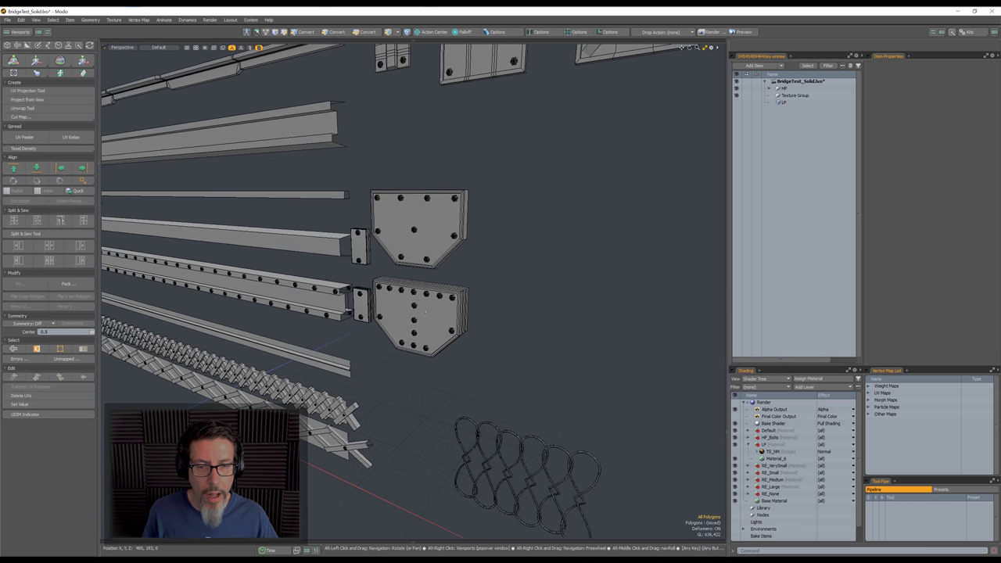
pyautogui.keyDown('alt'); pyautogui.moveTo(426, 273); pyautogui.dragTo(459, 276); pyautogui.keyUp('alt')
pyautogui.keyDown('alt'); pyautogui.keyDown('shift'); pyautogui.moveTo(320, 274); pyautogui.dragTo(696, 297); pyautogui.keyUp('shift'); pyautogui.keyUp('alt')
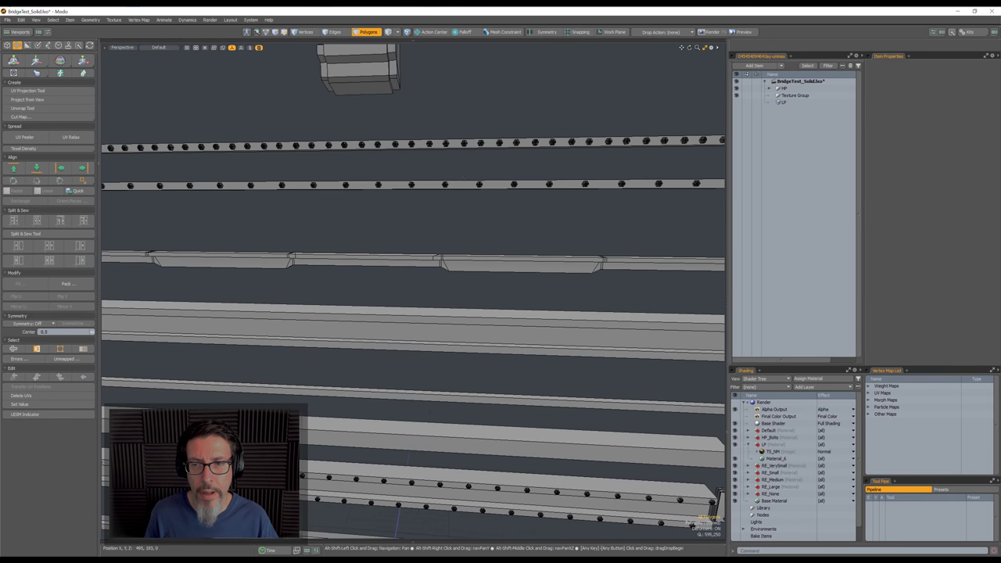
pyautogui.keyDown('alt'); pyautogui.keyDown('shift'); pyautogui.moveTo(258, 164); pyautogui.dragTo(454, 245); pyautogui.keyUp('shift'); pyautogui.keyUp('alt')
pyautogui.keyDown('alt'); pyautogui.keyDown('shift'); pyautogui.moveTo(160, 360); pyautogui.dragTo(319, 224); pyautogui.keyUp('shift'); pyautogui.keyUp('alt')
pyautogui.scroll(-1, 318, 223)
pyautogui.scroll(-5, 318, 223)
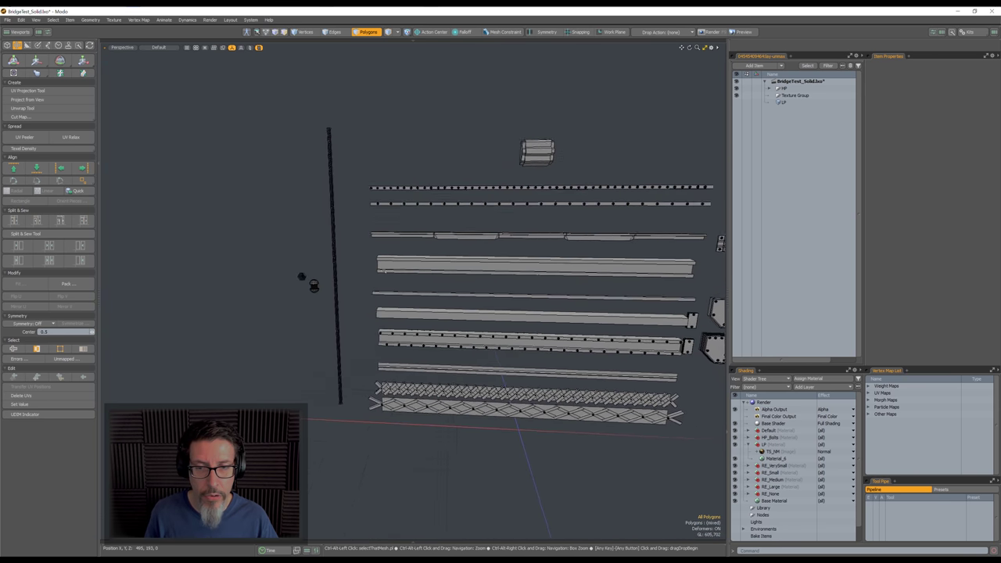
pyautogui.scroll(6, 365, 259)
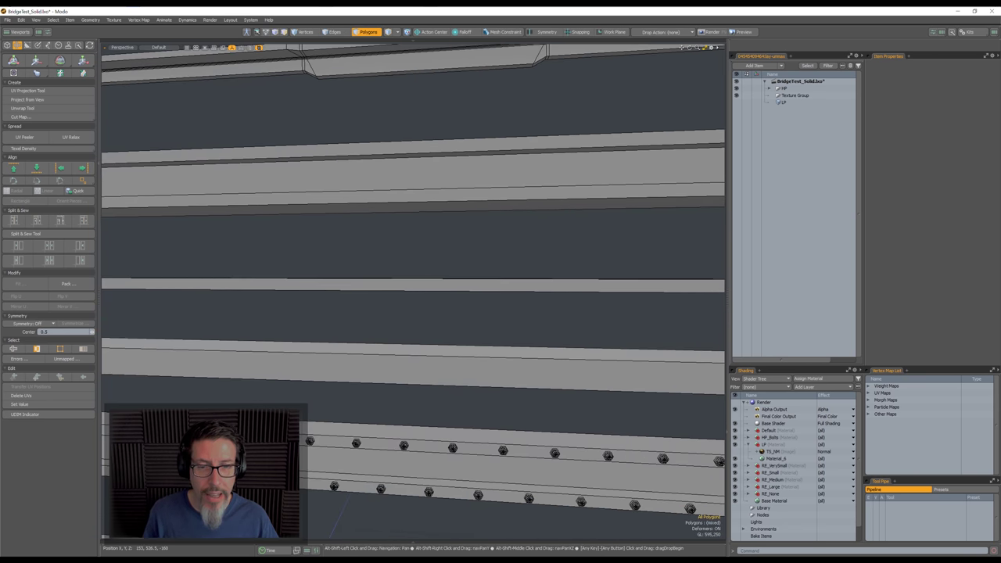
pyautogui.scroll(-6, 434, 286)
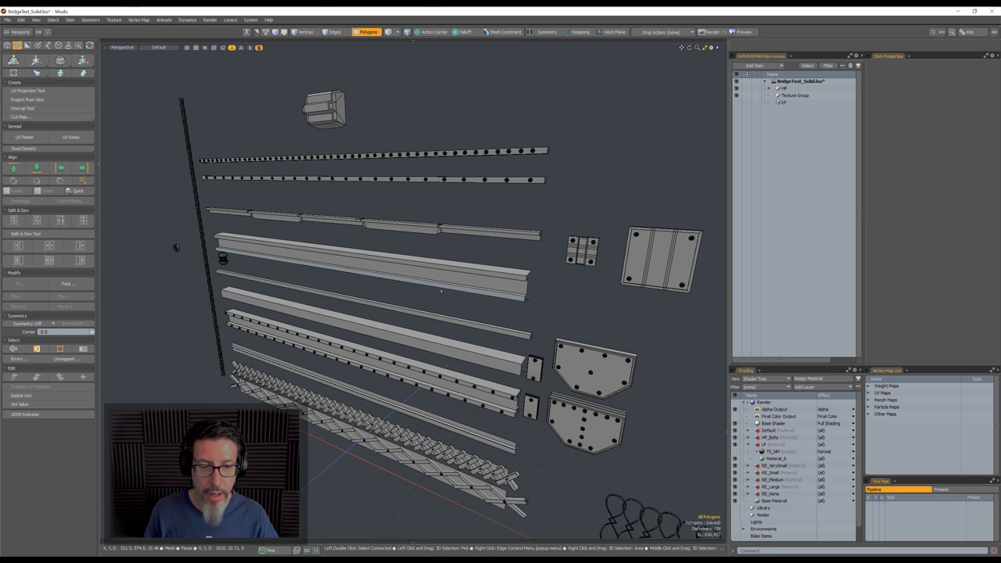
# Unhide the LP mesh and display its Texture UV map in a UV view beside the perspective view
pyautogui.click(736, 102)
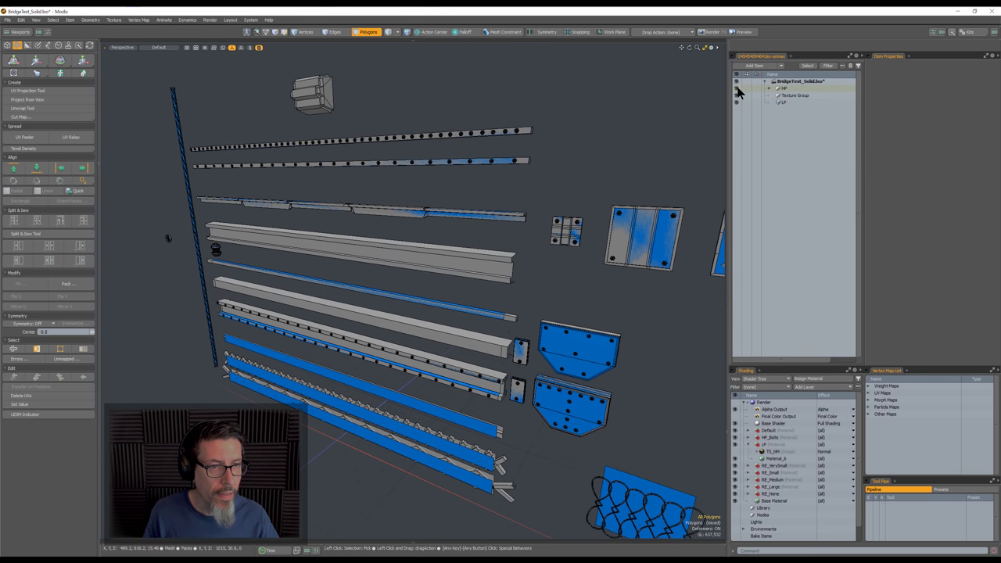
pyautogui.keyDown('alt'); pyautogui.moveTo(615, 190); pyautogui.dragTo(637, 194); pyautogui.keyUp('alt')
pyautogui.hotkey('alt', '2')
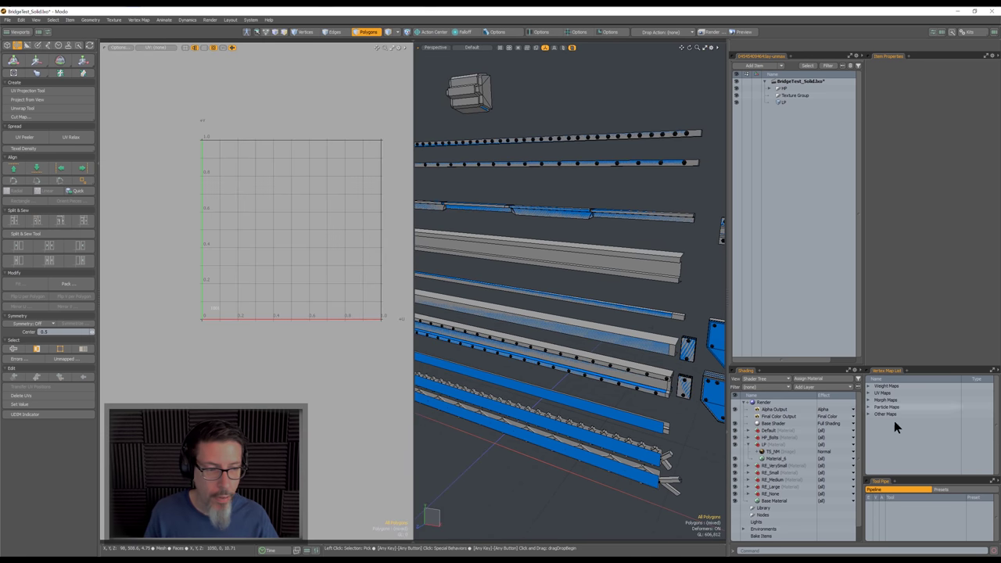
pyautogui.click(868, 392)
pyautogui.click(886, 399)
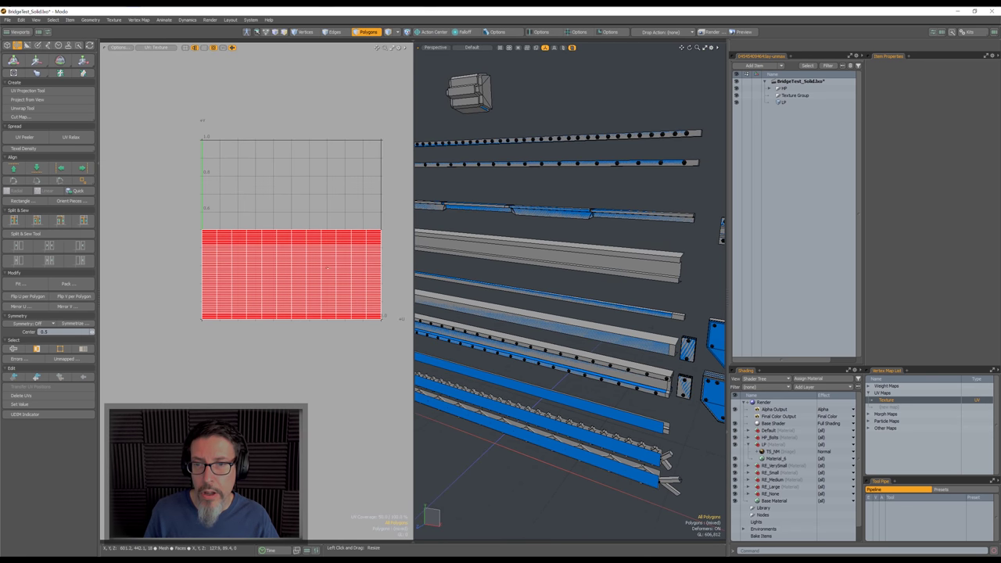
pyautogui.click(794, 100)
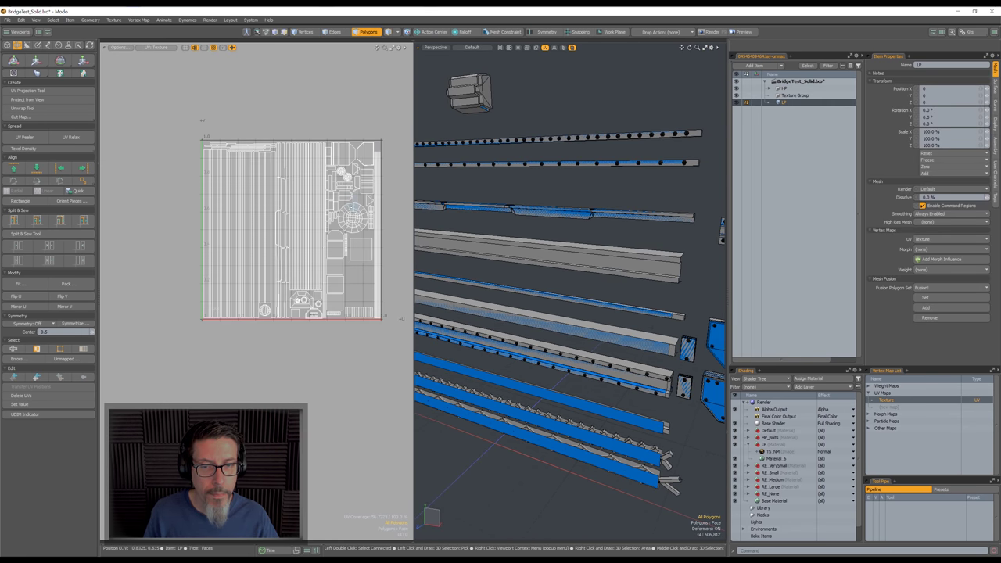
# Examine the LP mesh's UV layout, selecting the islands across the whole UV square and clearing the selection
pyautogui.keyDown('alt'); pyautogui.keyDown('shift'); pyautogui.moveTo(351, 209); pyautogui.dragTo(293, 245); pyautogui.keyUp('shift'); pyautogui.keyUp('alt')
pyautogui.scroll(3, 274, 268)
pyautogui.scroll(-3, 278, 280)
pyautogui.moveTo(244, 412); pyautogui.dragTo(422, 289, button='right')
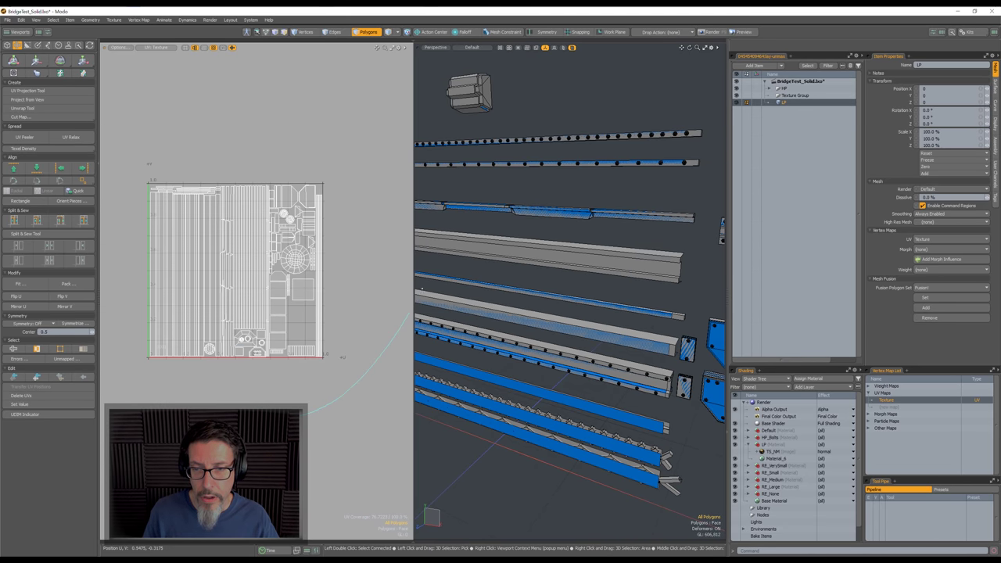
pyautogui.moveTo(101, 96); pyautogui.dragTo(329, 365, button='right')
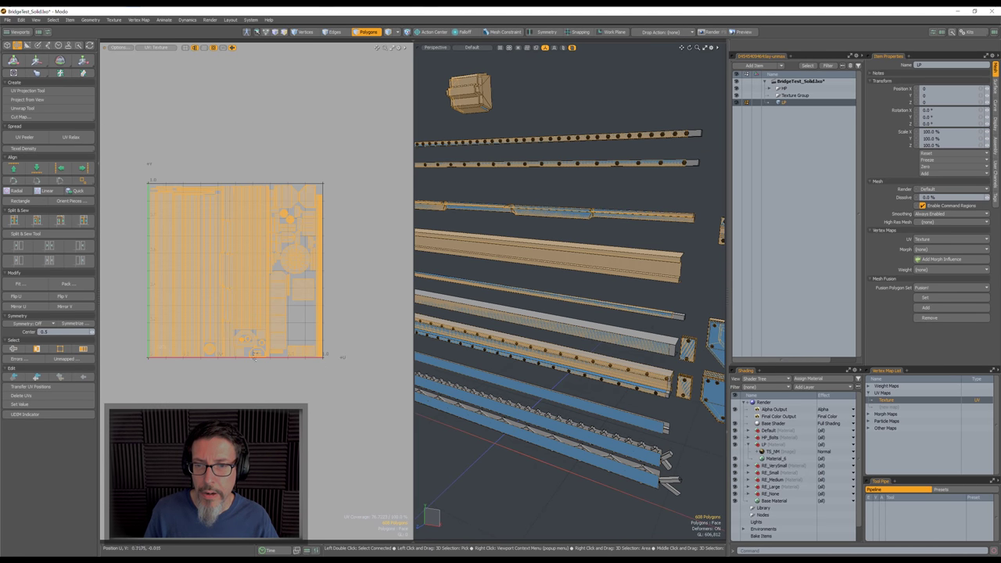
pyautogui.moveTo(334, 250)
pyautogui.keyDown('ctrl'); pyautogui.keyDown('alt'); pyautogui.mouseDown()
pyautogui.moveTo(378, 243)
pyautogui.moveTo(346, 246)
pyautogui.mouseUp(); pyautogui.keyUp('alt'); pyautogui.keyUp('ctrl')
pyautogui.keyDown('alt'); pyautogui.keyDown('shift'); pyautogui.moveTo(255, 245); pyautogui.dragTo(295, 248); pyautogui.keyUp('shift'); pyautogui.keyUp('alt')
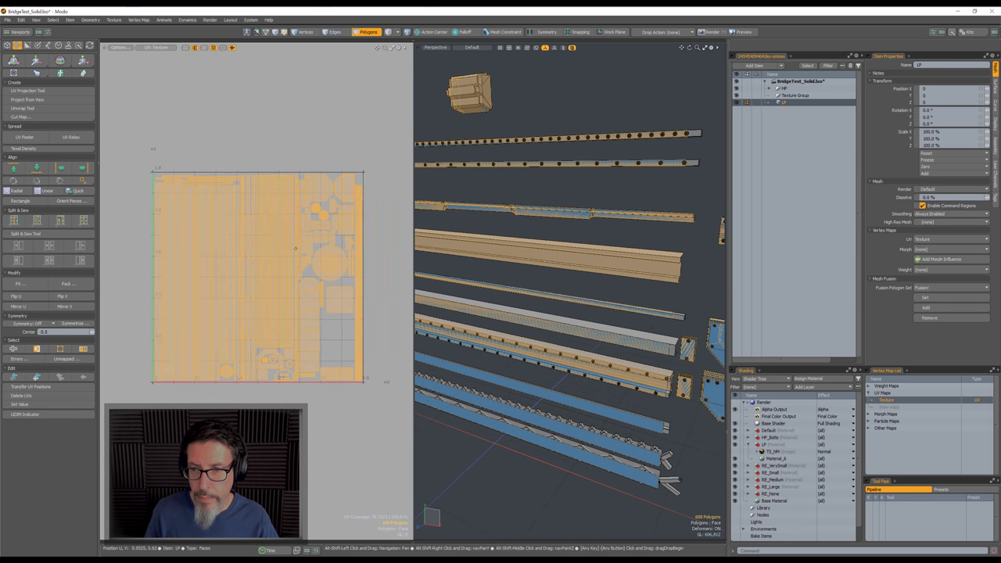
pyautogui.click(272, 137)
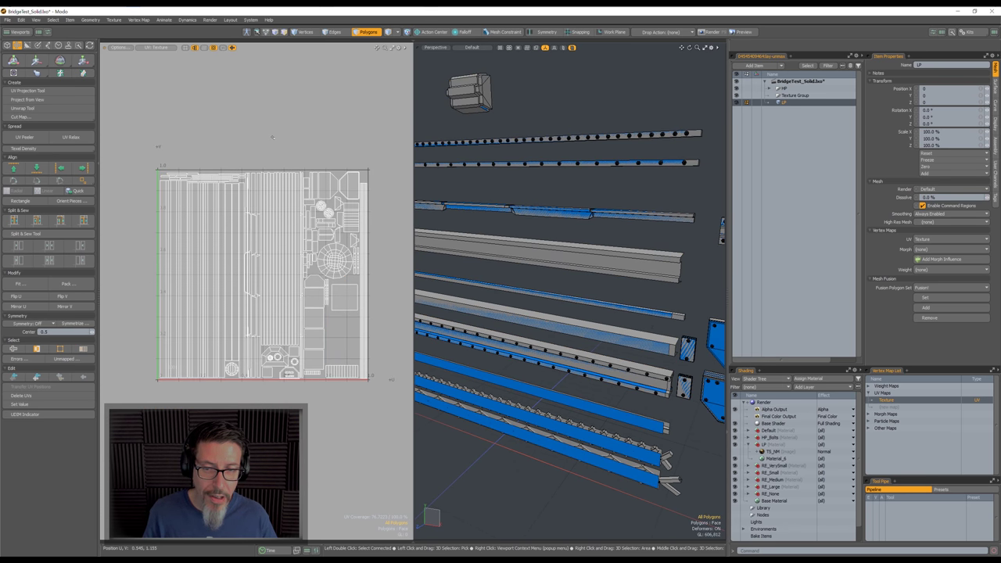